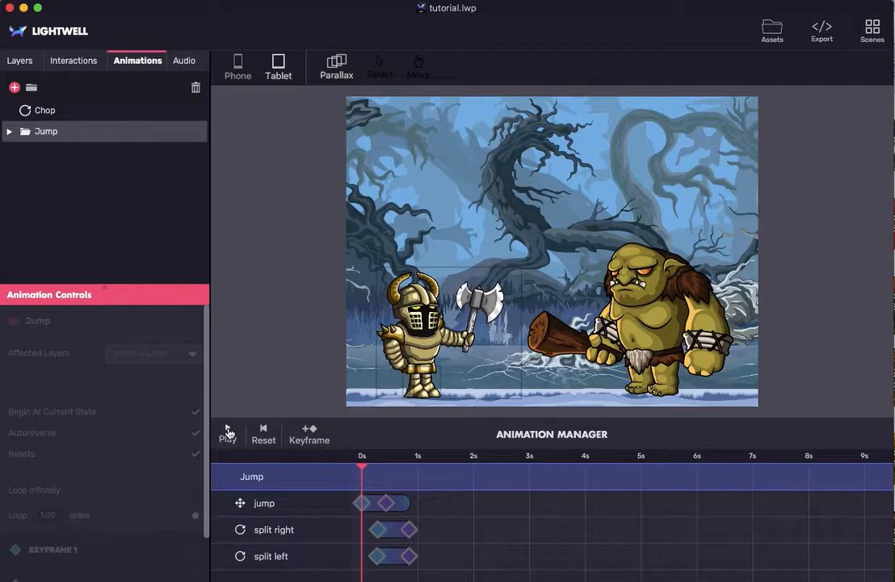
- Play the existing Jump animation and create a Position animation named Simple Jump that affects the Knight layer
click(228, 434)
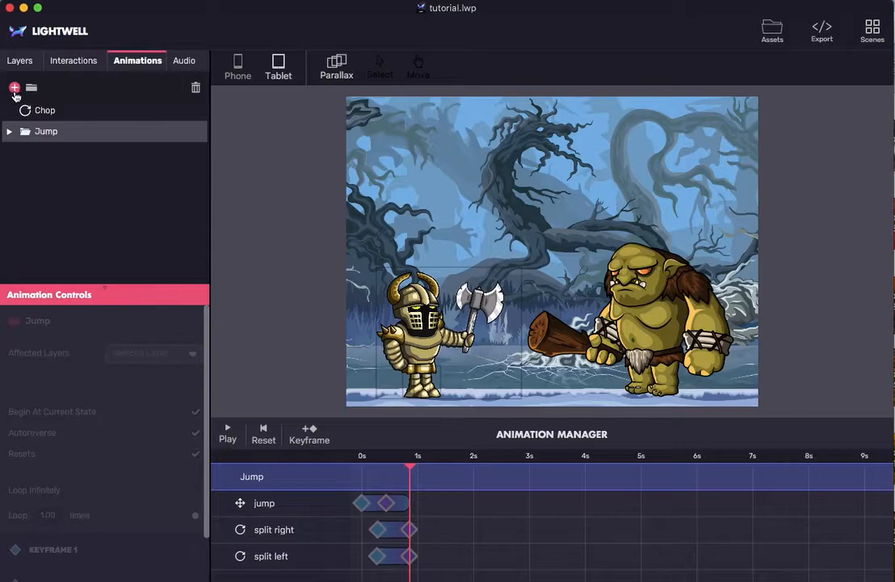
click(14, 87)
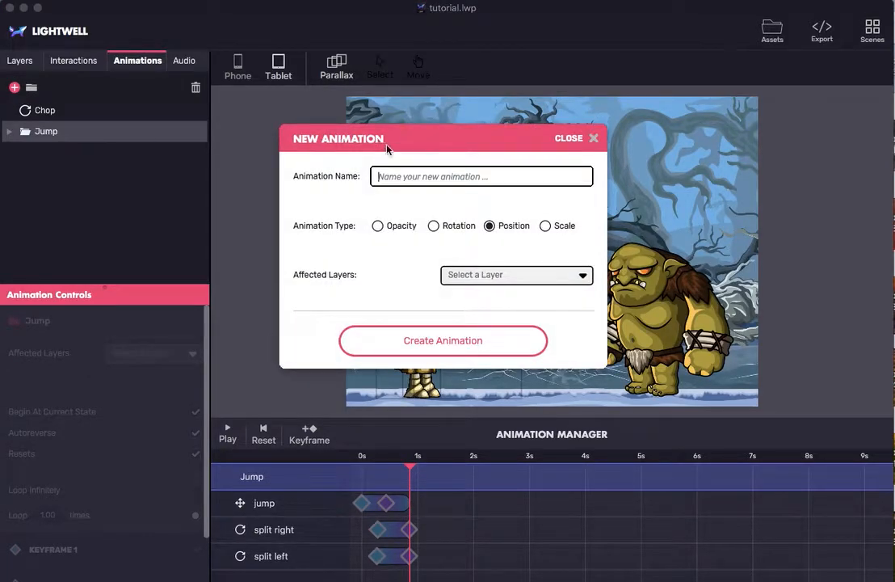
text(Simple Jump)
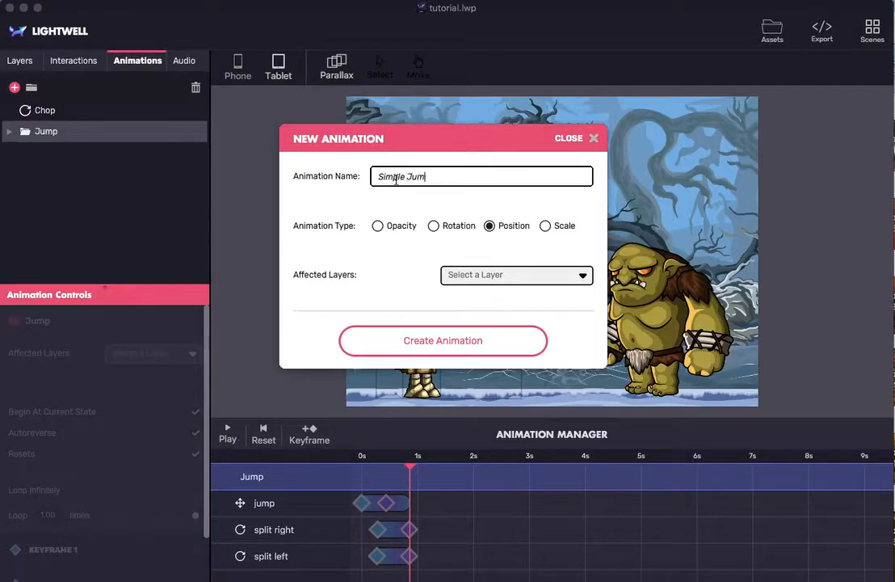
click(504, 275)
text(knight)
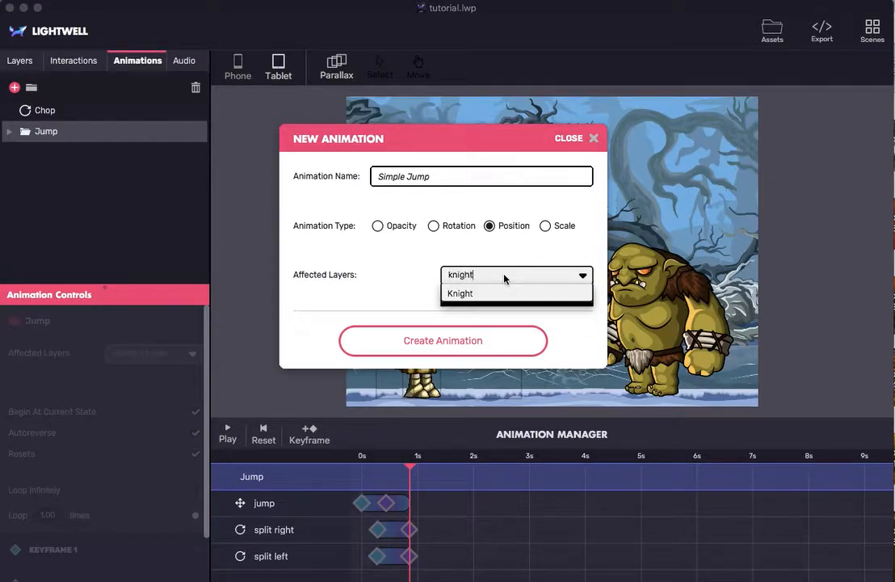
click(487, 295)
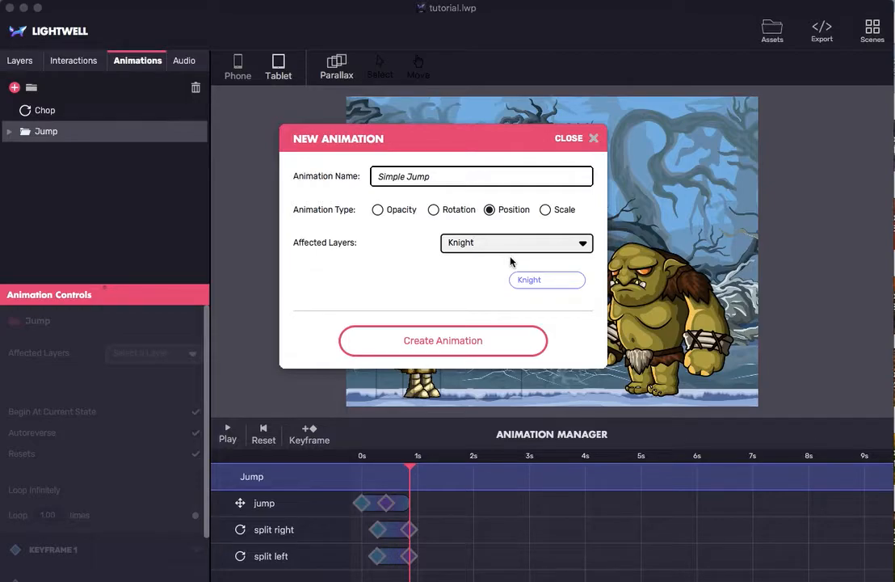
click(582, 245)
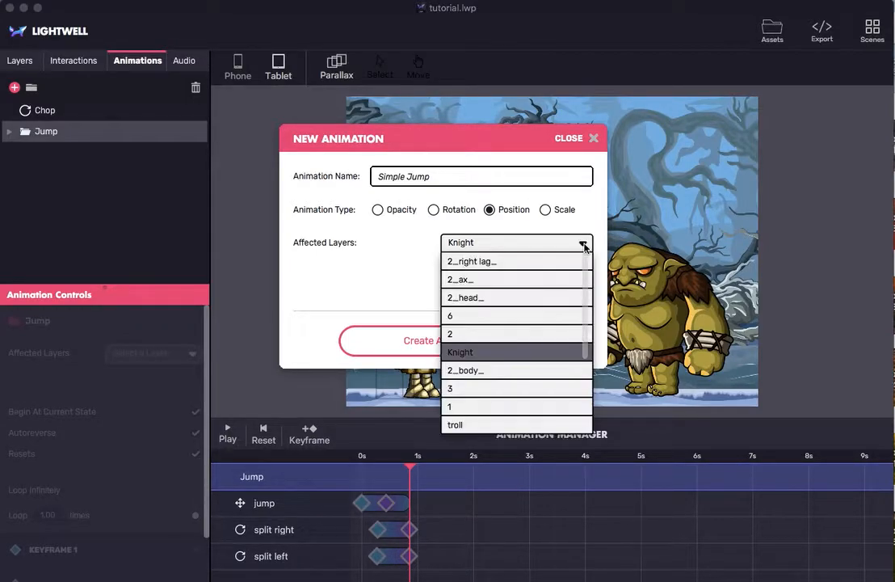
scroll(515, 372, down, 3)
scroll(517, 374, up, 3)
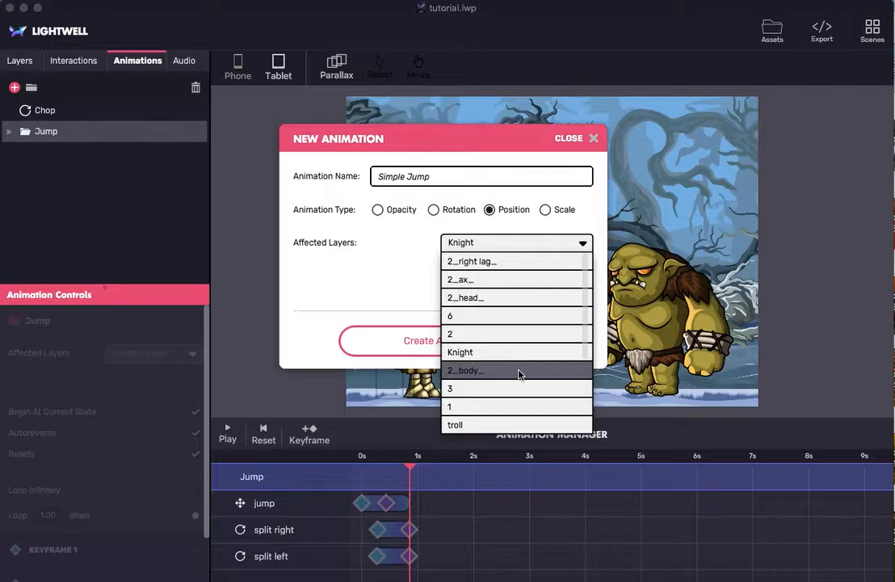
click(507, 354)
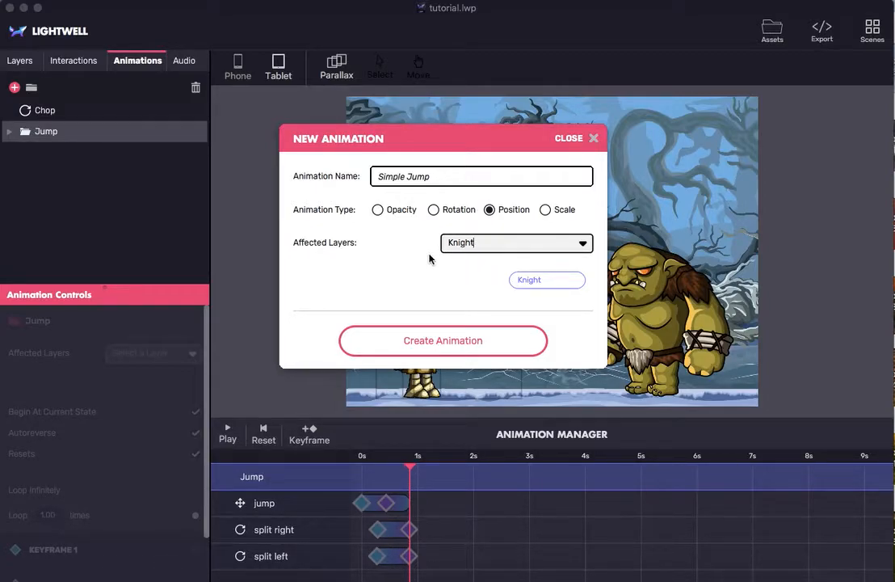
click(422, 340)
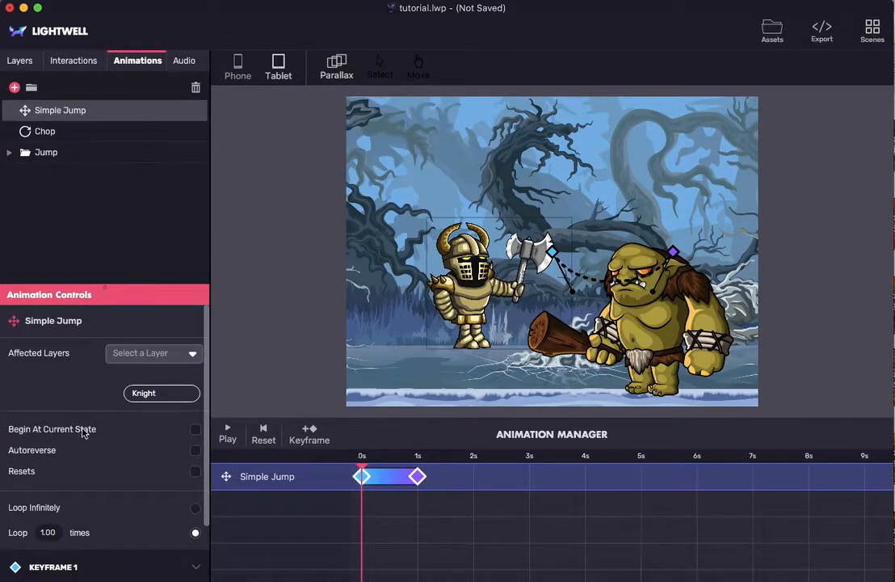
- Make Simple Jump begin at the current state, reshape its motion path into a nearly straight vertical rise above the knight's start, and preview it
click(194, 430)
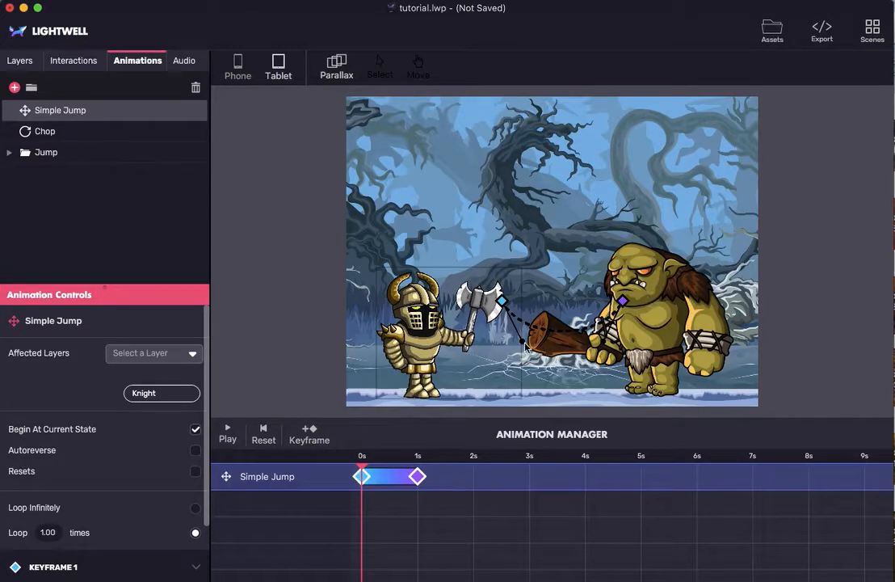
drag(525, 347, 534, 311)
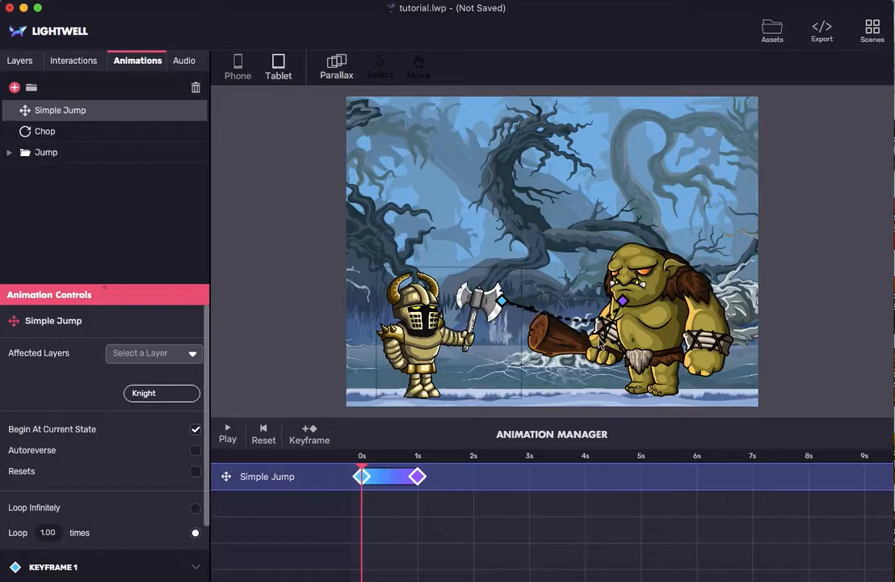
mouse_move(604, 341)
mouse_down()
mouse_move(580, 304)
mouse_move(537, 303)
mouse_up()
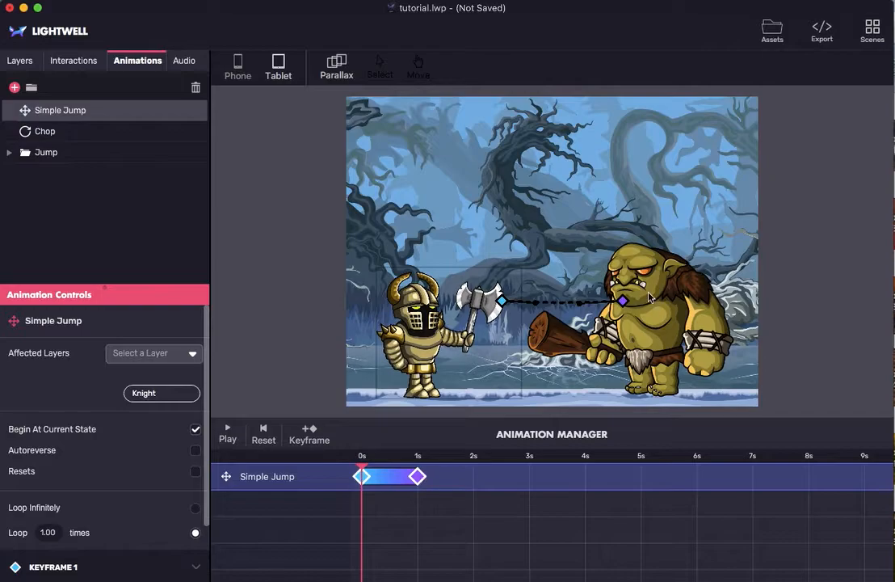
mouse_move(623, 301)
mouse_down()
mouse_move(536, 168)
mouse_move(502, 168)
mouse_move(467, 196)
mouse_move(504, 221)
mouse_up()
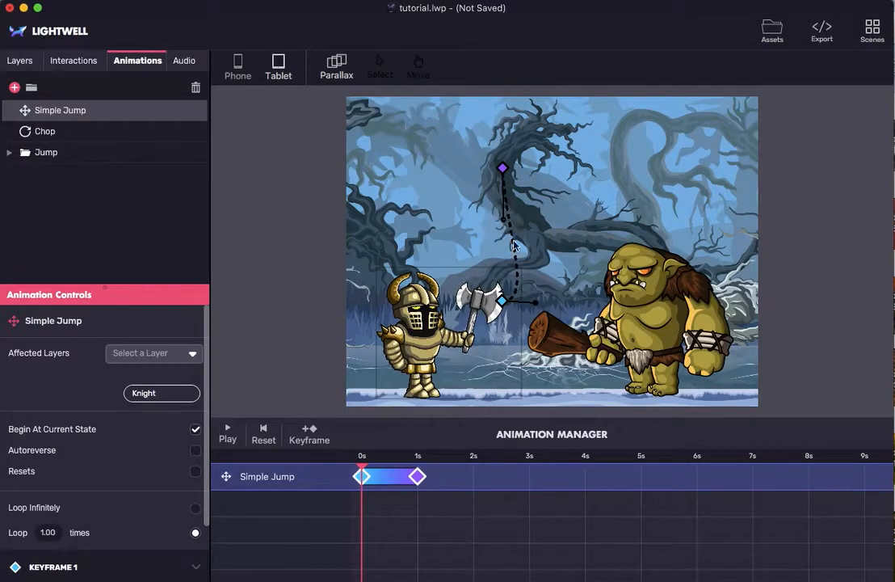
drag(503, 168, 497, 218)
drag(527, 291, 498, 263)
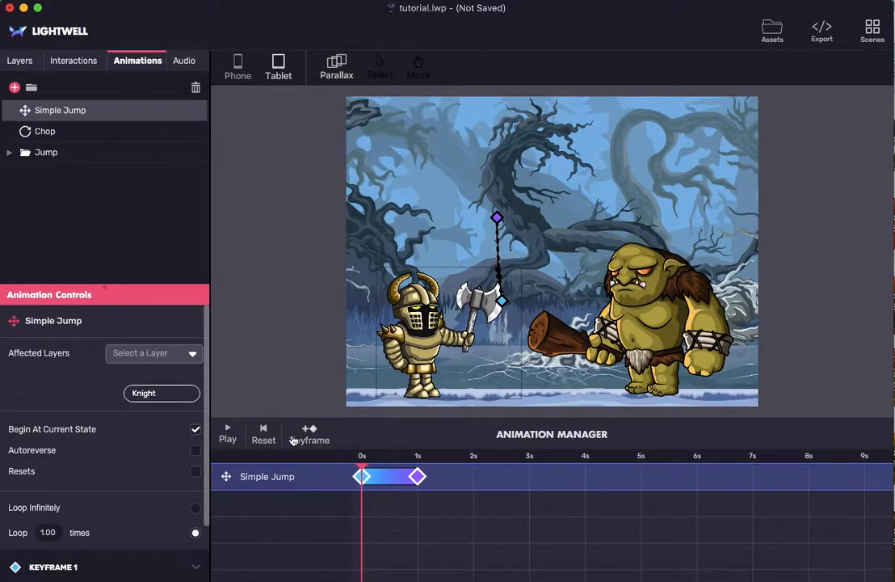
click(227, 435)
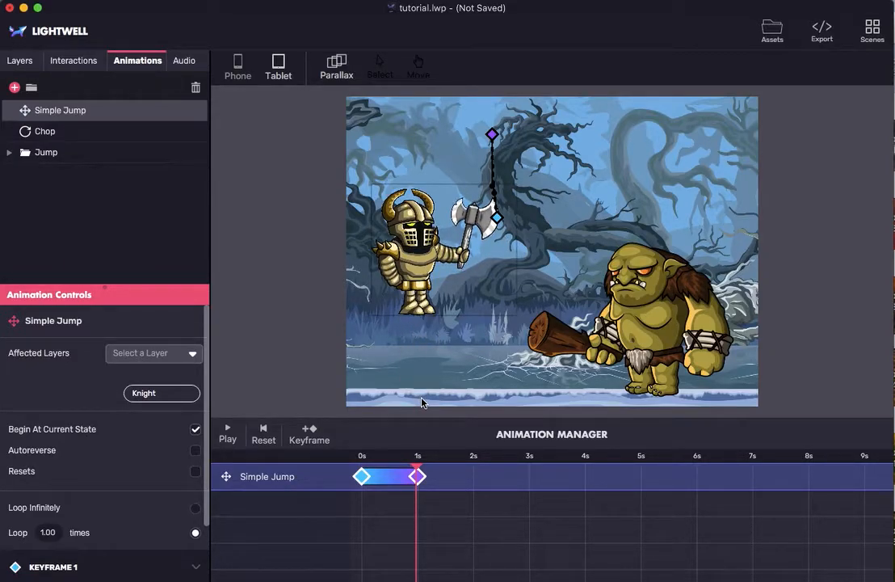
- Preview Simple Jump with Autoreverse only, with Resets only, and with both, leaving Autoreverse and Resets enabled
click(194, 451)
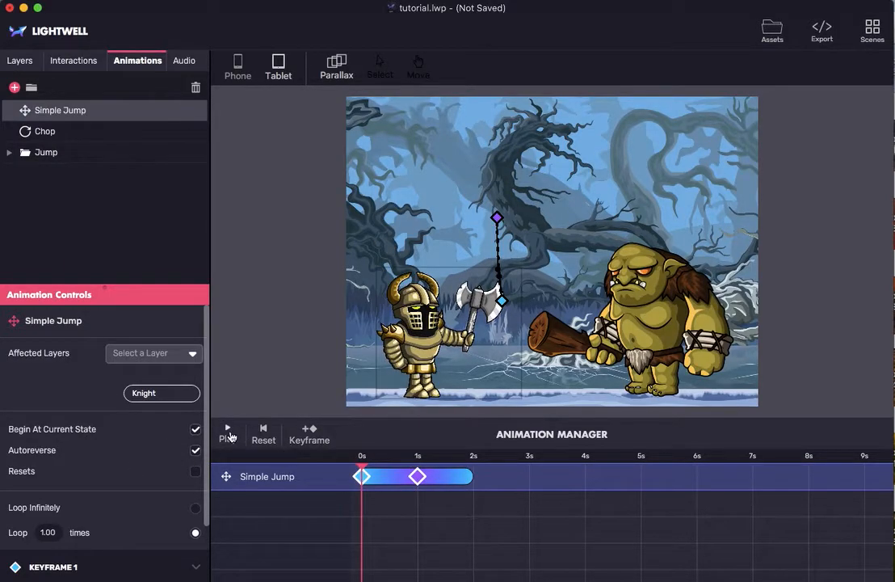
click(230, 435)
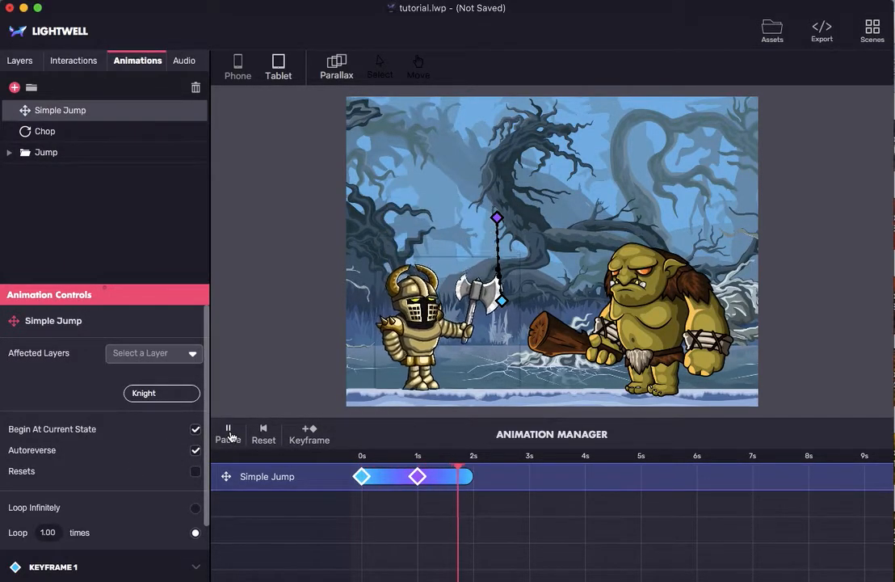
click(195, 451)
click(195, 472)
click(228, 434)
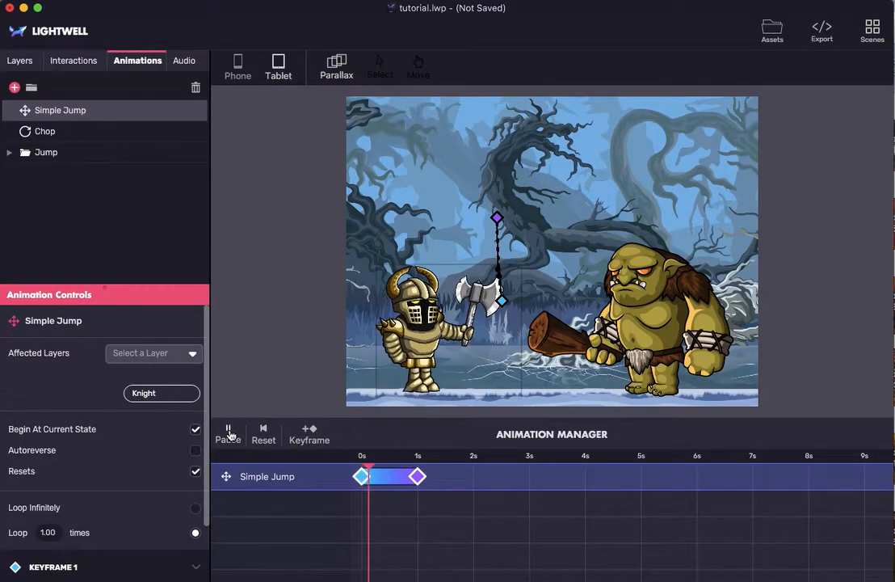
click(195, 451)
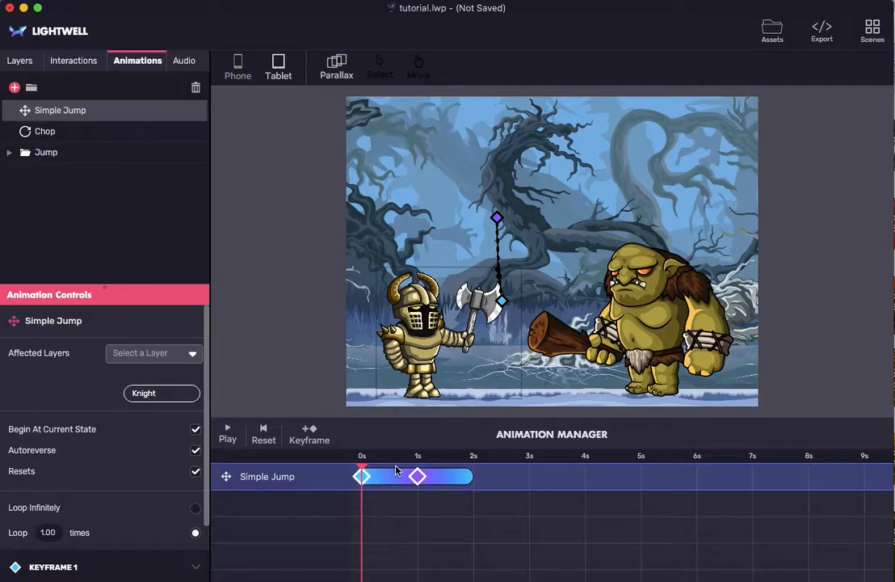
click(226, 434)
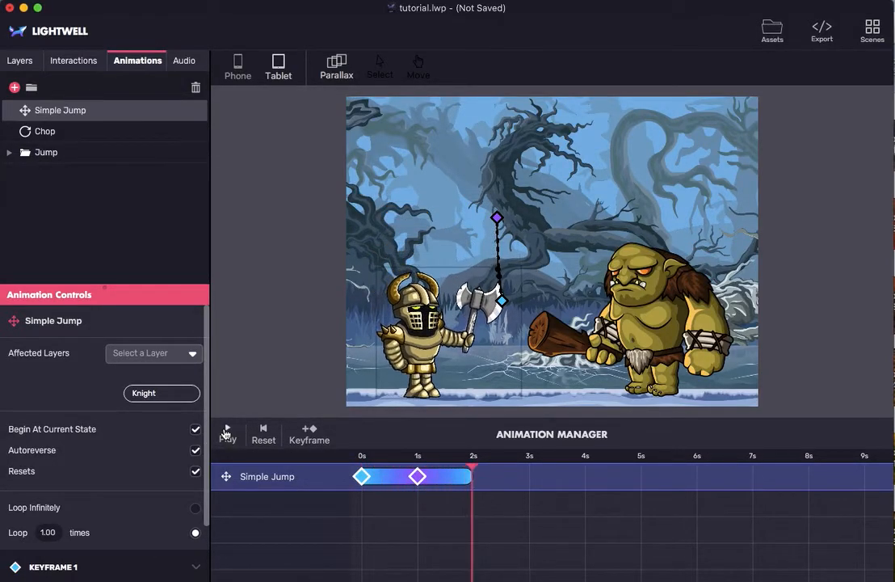
- Move Simple Jump's second keyframe to about 0.5 s on the timeline and replay the shortened jump
drag(420, 480, 392, 479)
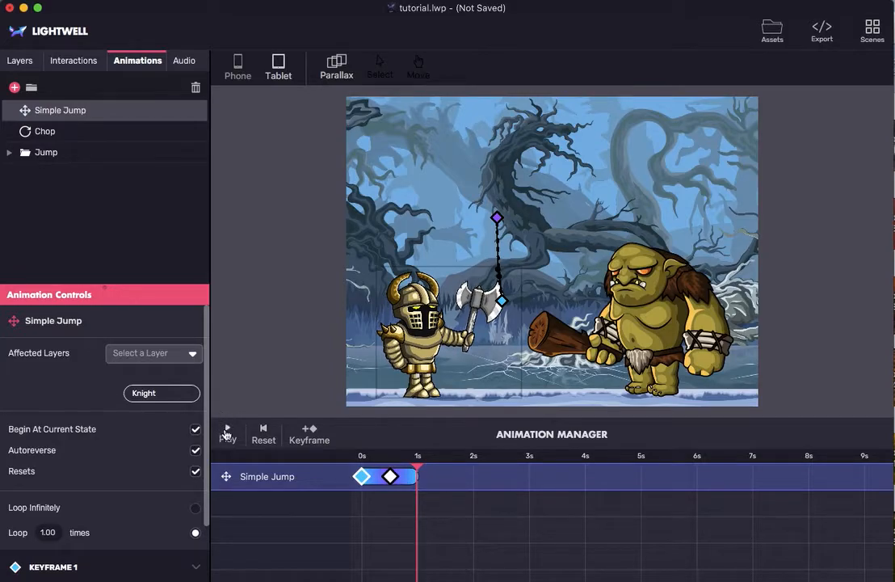
click(226, 434)
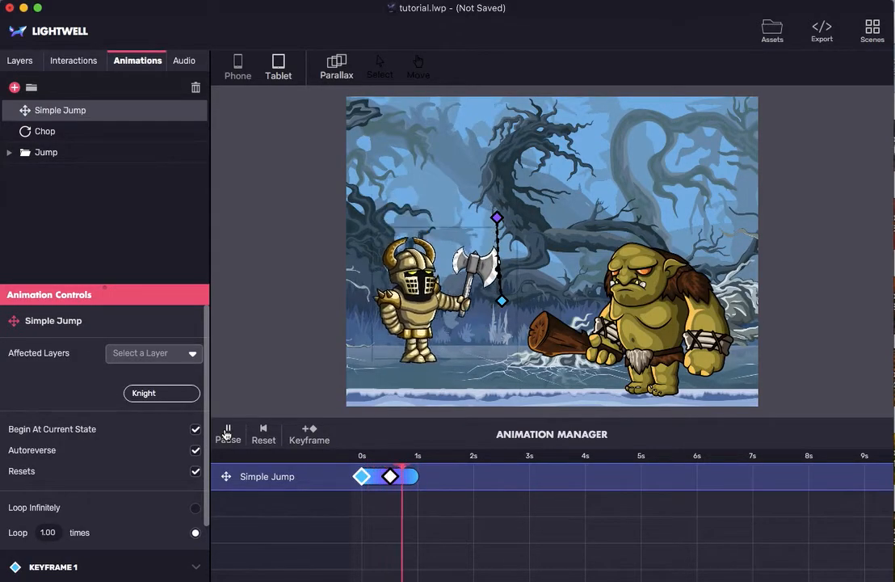
click(260, 435)
click(227, 434)
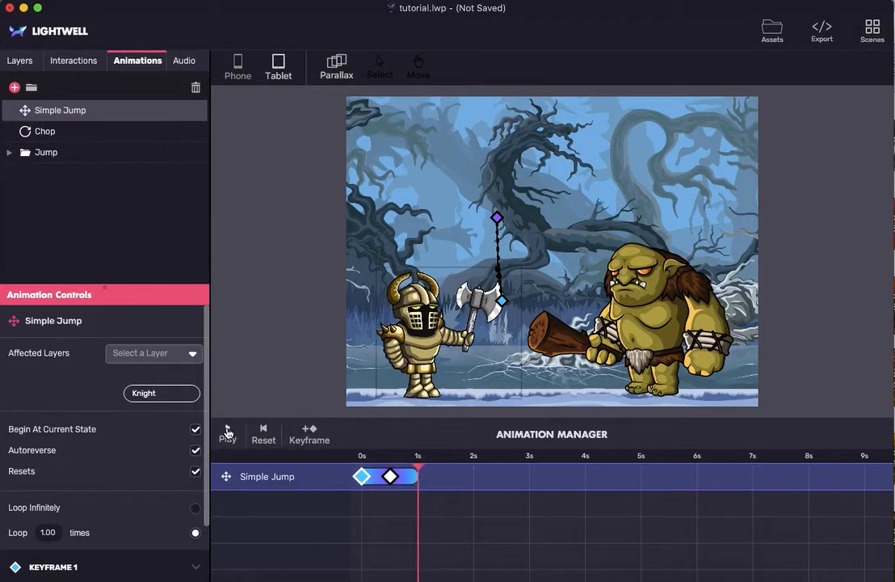
- Delay the jump by moving its first keyframe to about 0.5 s and its second to about 1.5 s, and play it from the start
drag(392, 481, 420, 481)
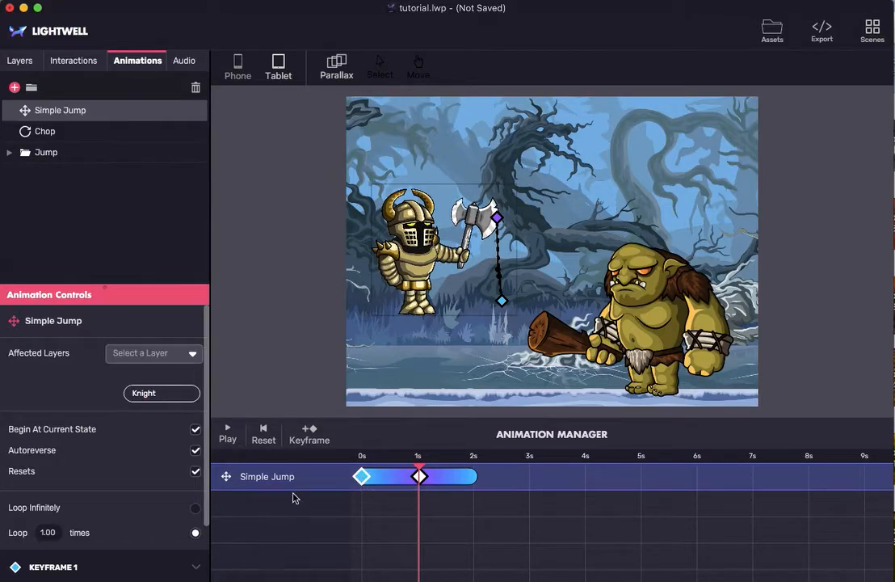
drag(362, 478, 389, 477)
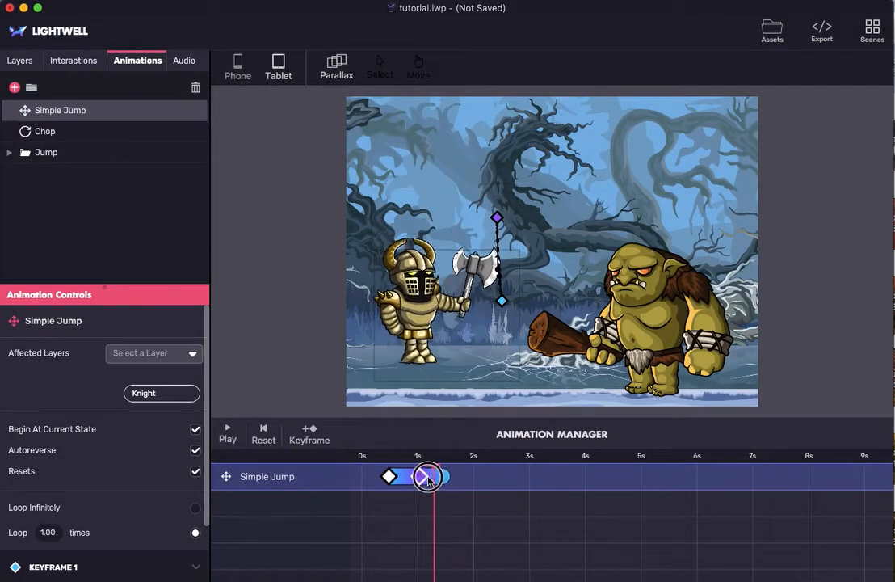
drag(428, 480, 446, 480)
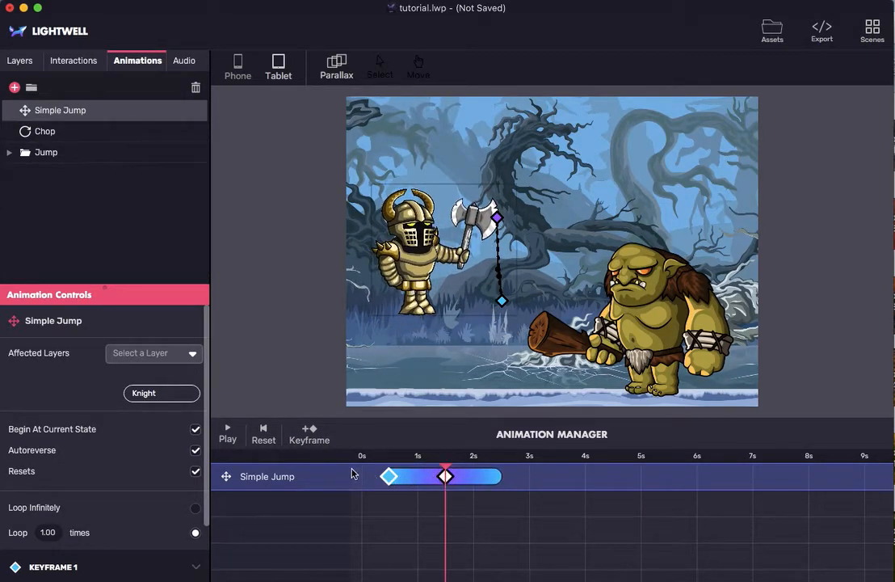
click(260, 436)
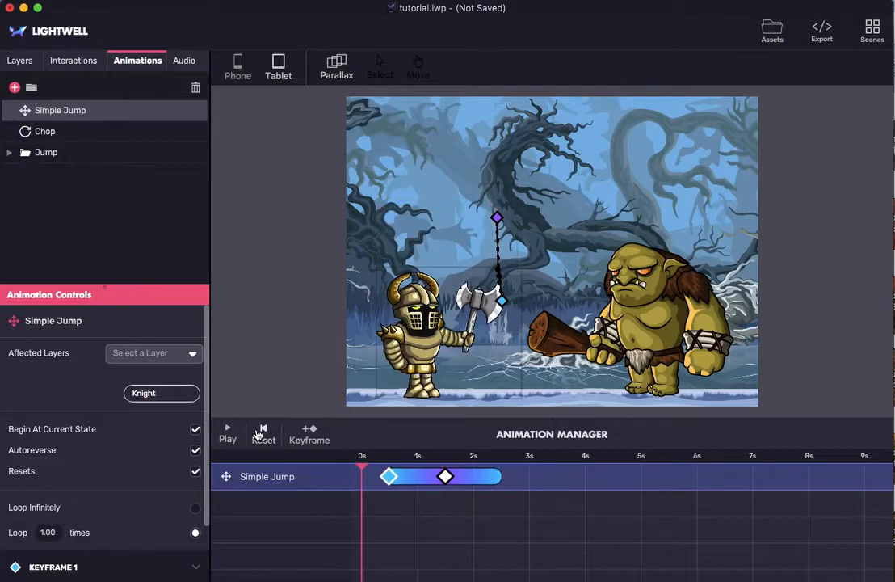
click(228, 431)
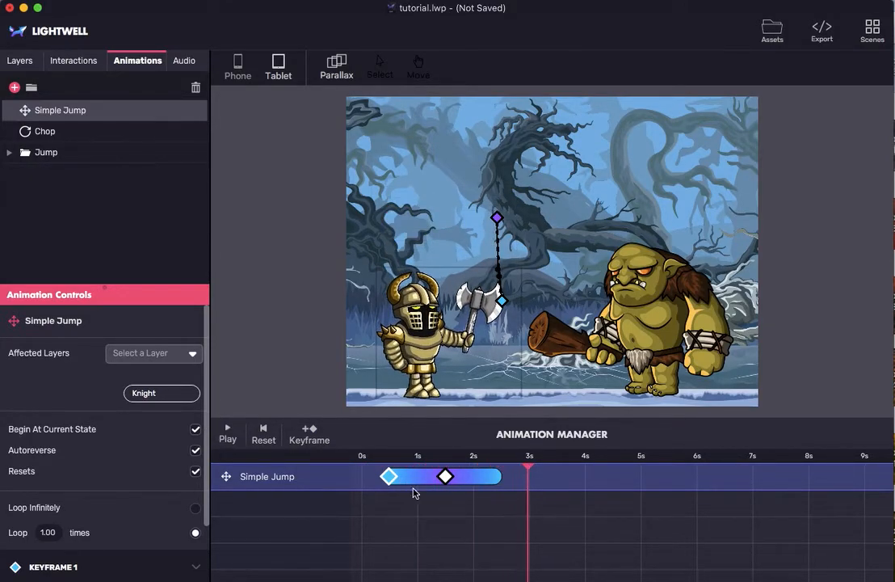
- Shorten the delayed jump by moving its second keyframe to 1 s, and play it from the start
drag(446, 478, 419, 483)
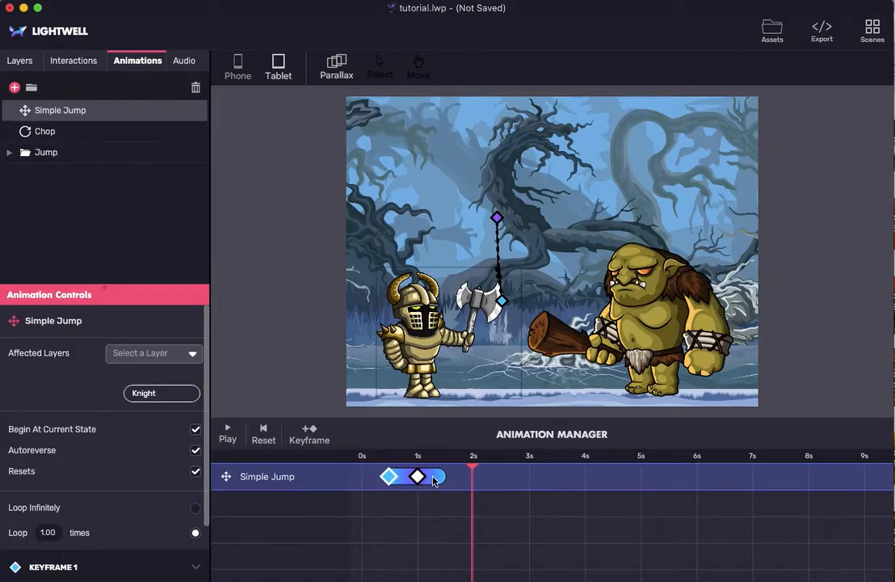
click(268, 442)
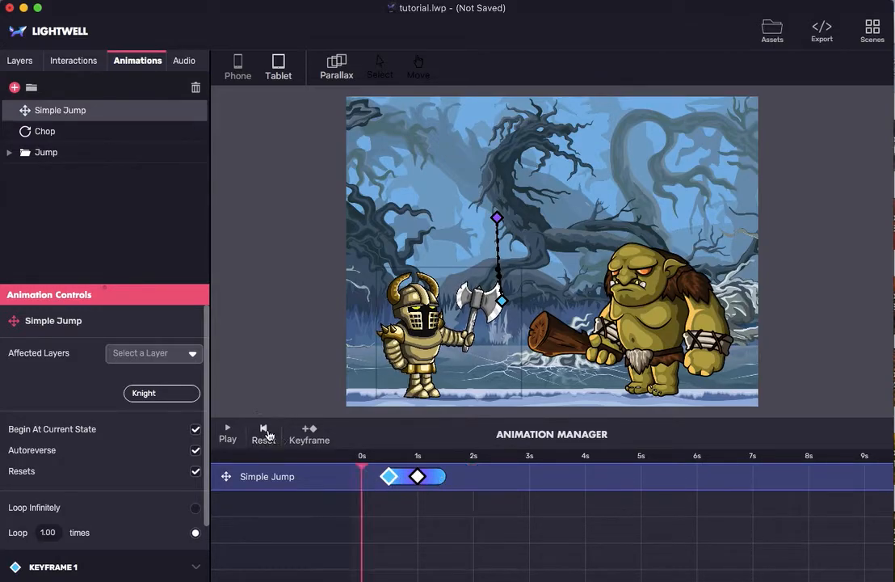
click(227, 436)
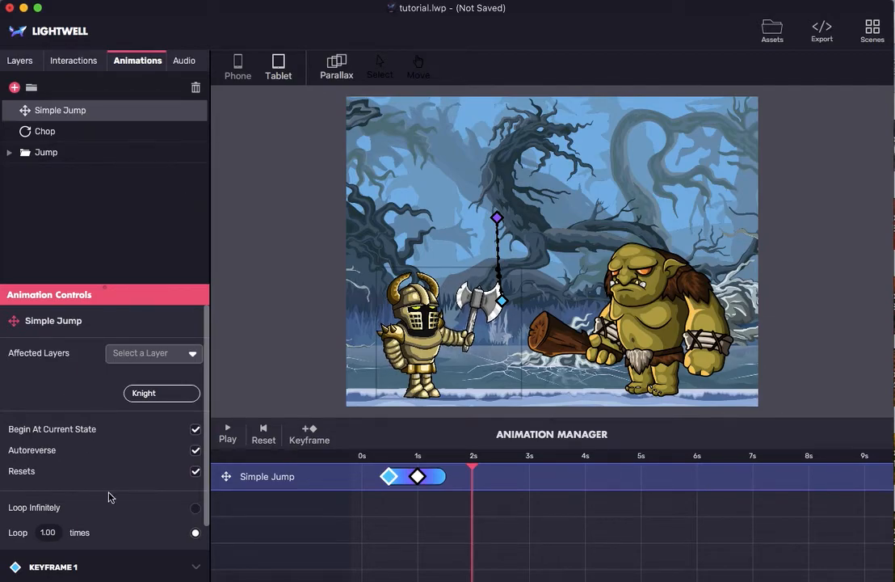
- Examine the screen position and time settings of Keyframe 1 and Keyframe 2, including Keyframe 2's timing curve
scroll(110, 497, down, 3)
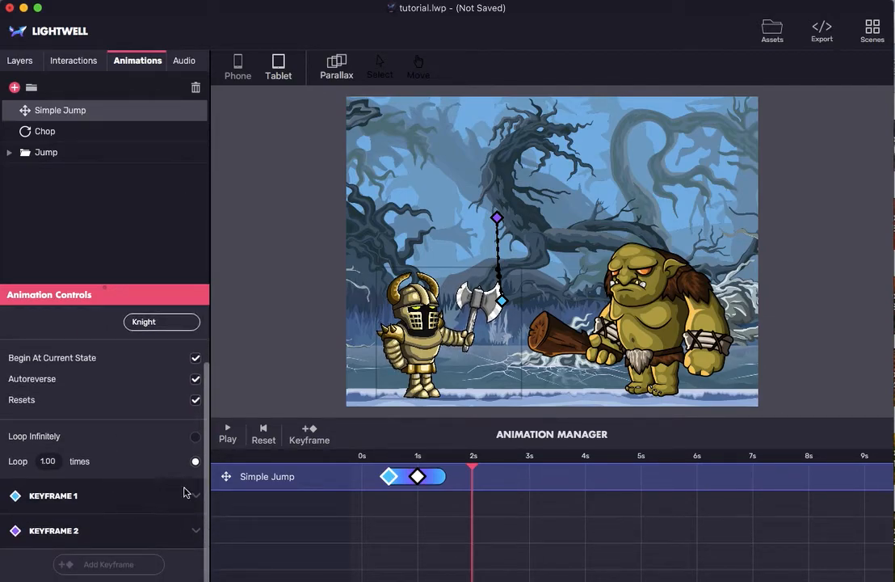
click(196, 496)
scroll(149, 546, down, 3)
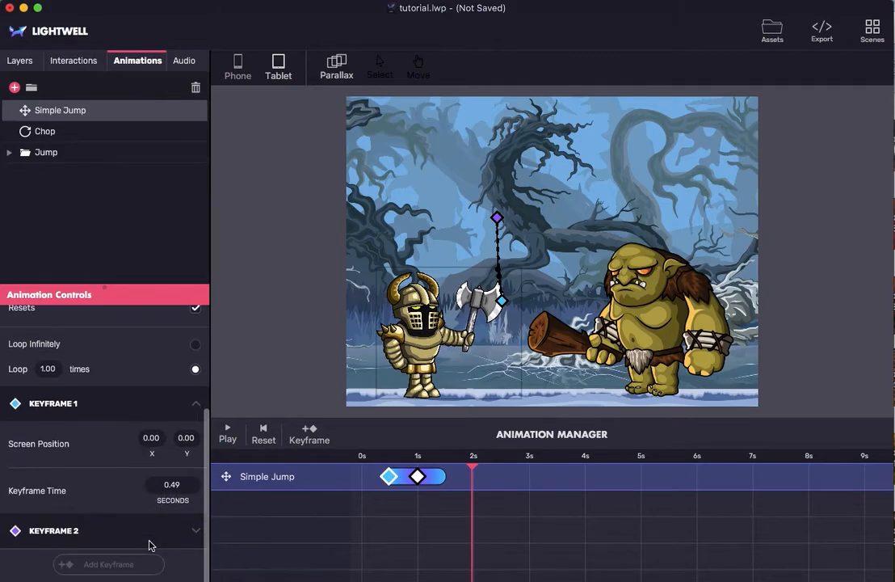
click(194, 531)
scroll(162, 485, down, 5)
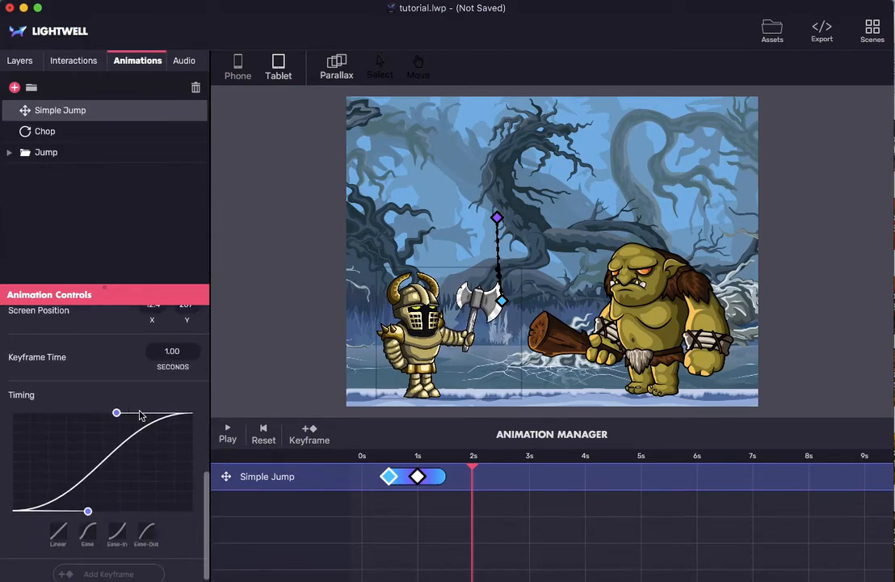
scroll(110, 390, up, 10)
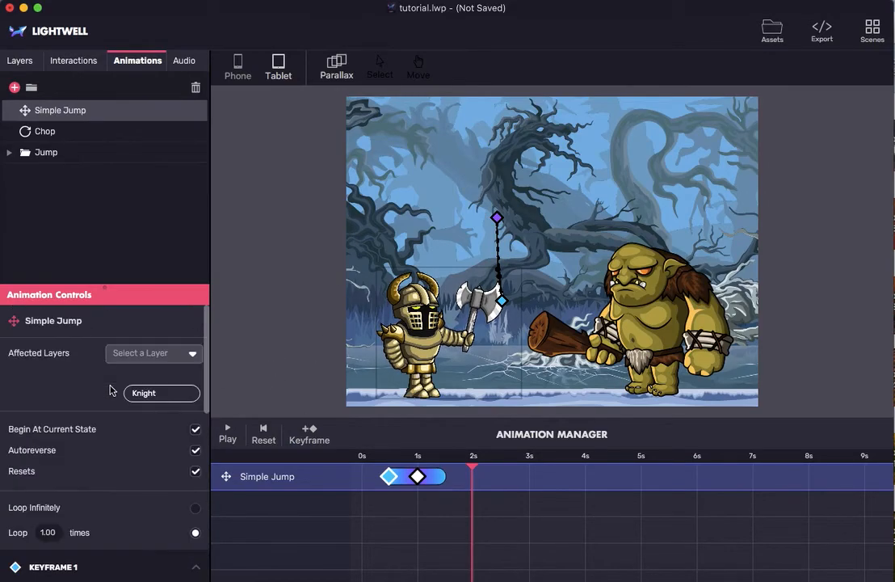